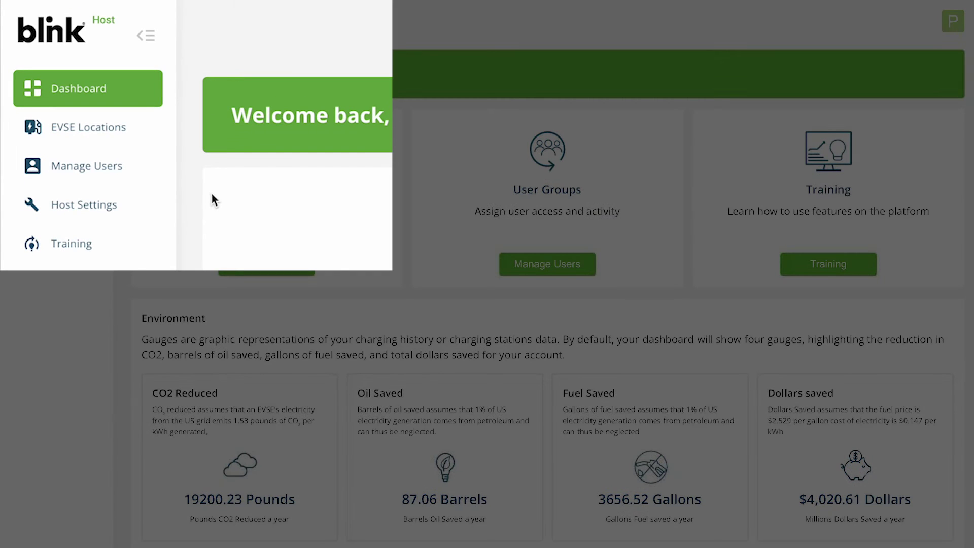
From Manage Users, open the empty member list of the Chargeable (Series X Stations) group
left_click(106, 173)
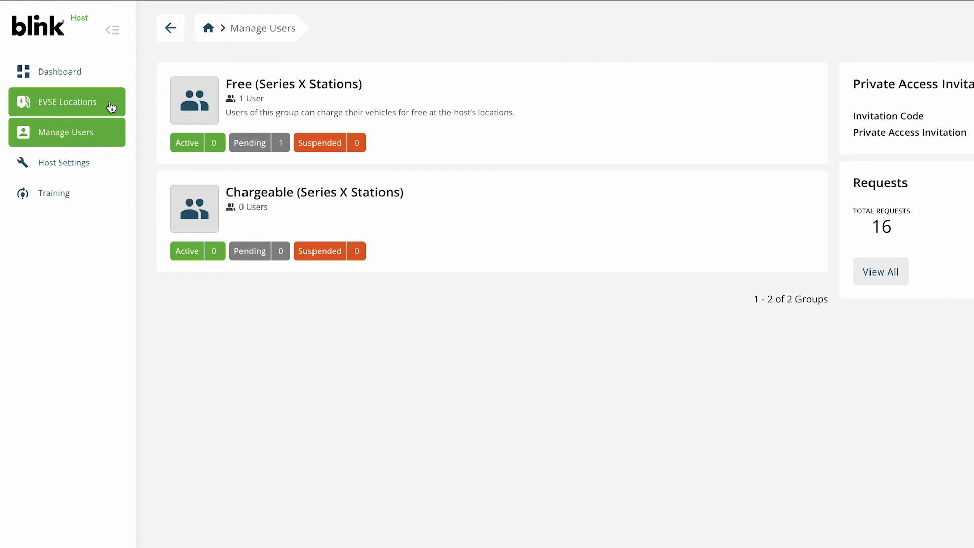
left_click(418, 233)
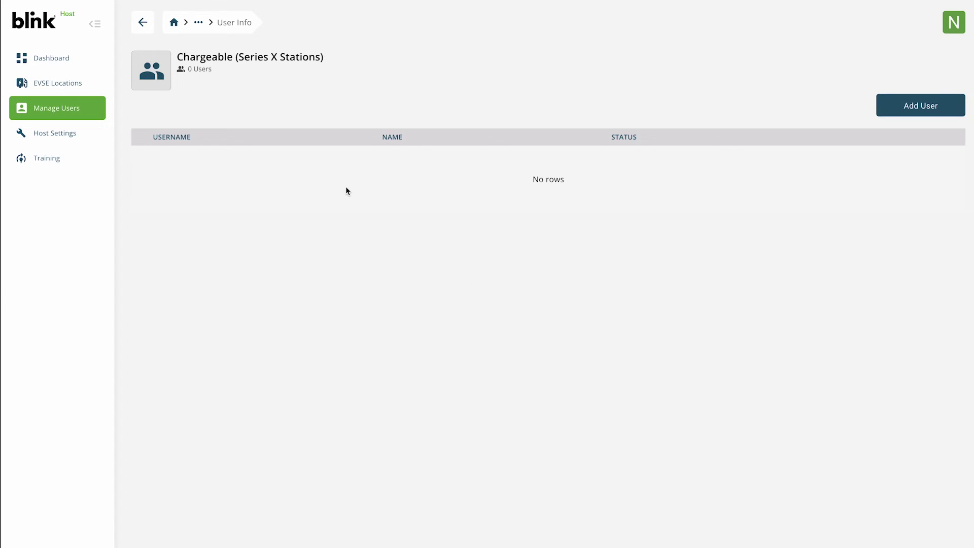
left_click(936, 107)
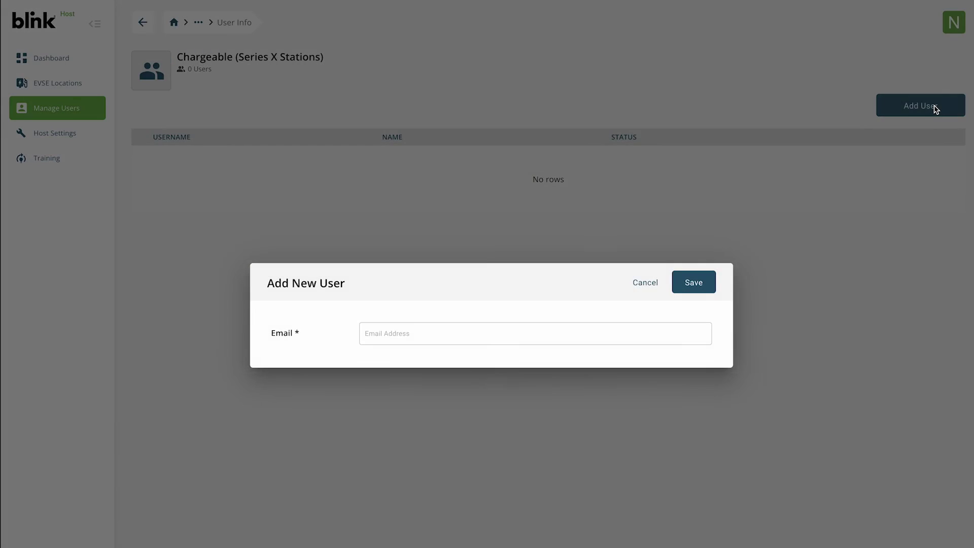
left_click(646, 338)
left_click(676, 290)
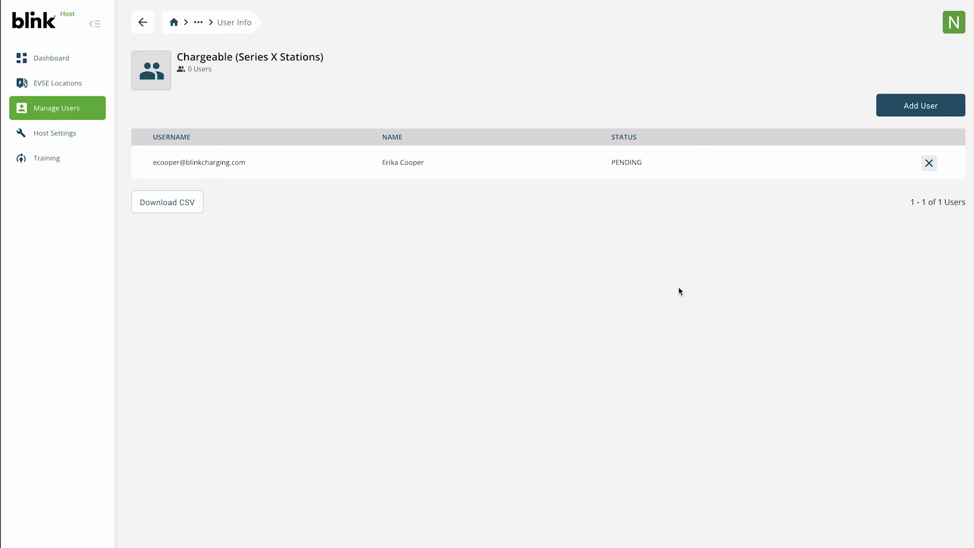